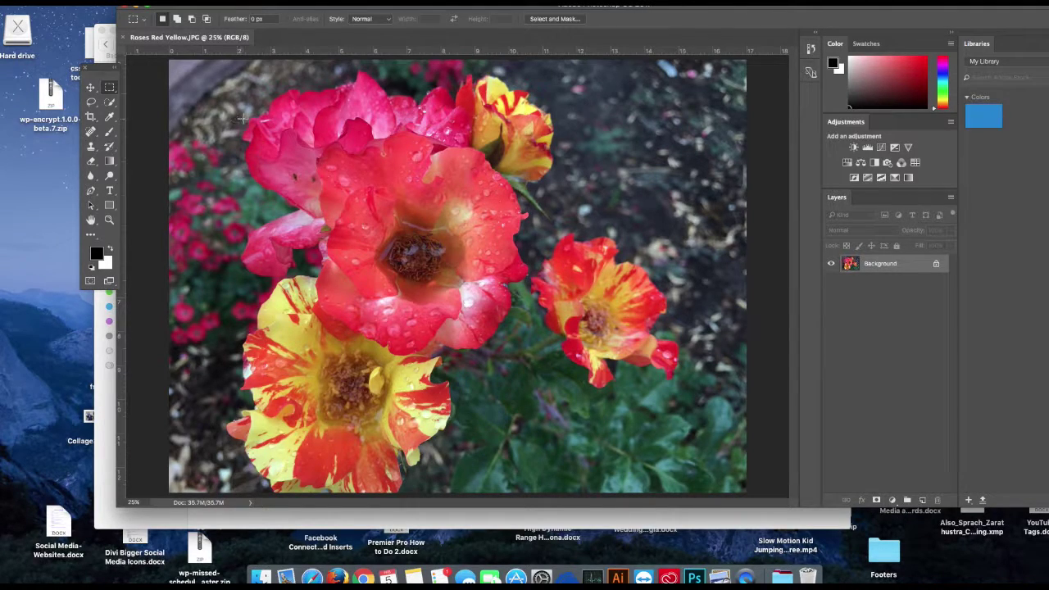
Try a Hue/Saturation adjustment on the photo with Saturation at -100, and return Saturation to 0 before closing it.
left_click(152, 2)
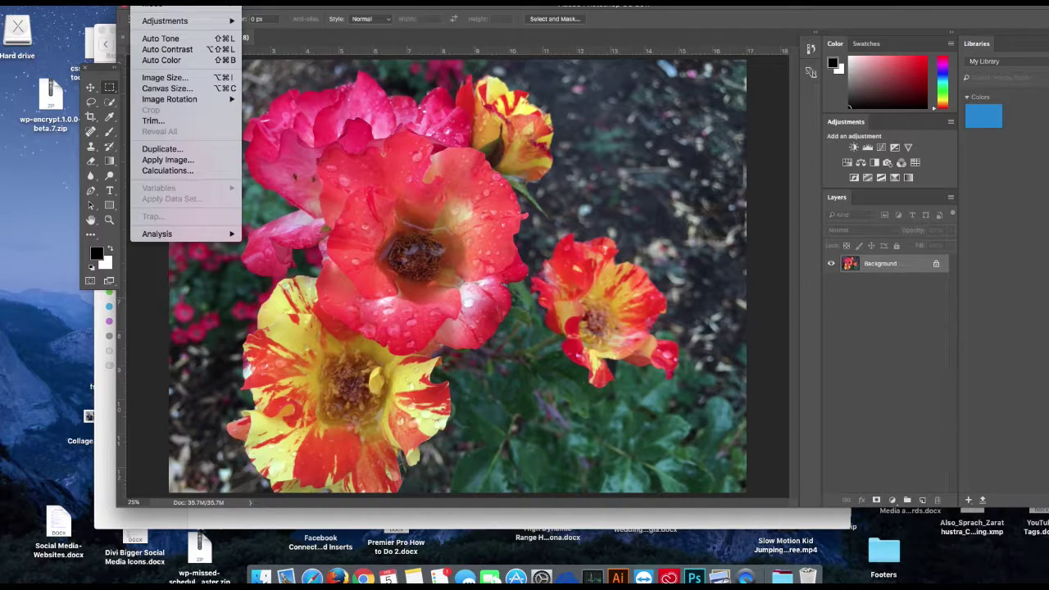
mouse_move(157, 20)
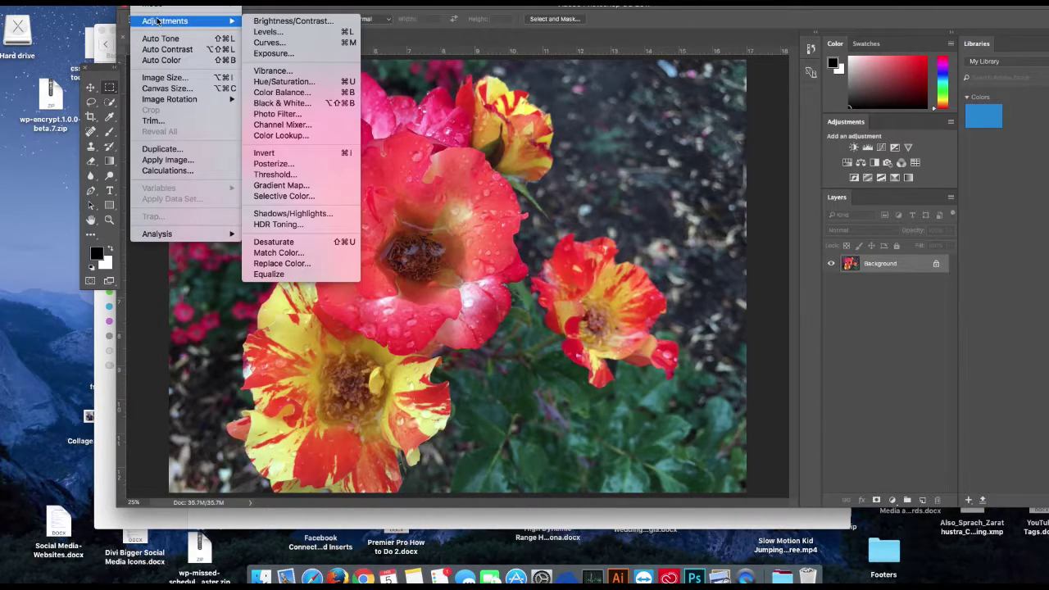
left_click(292, 83)
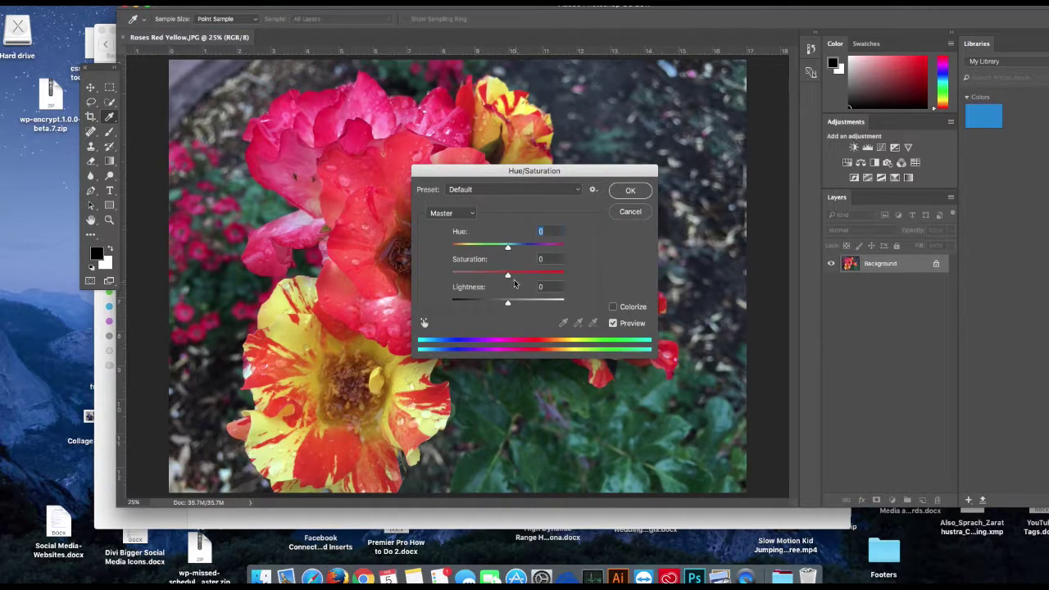
left_click_drag(507, 275, 434, 272)
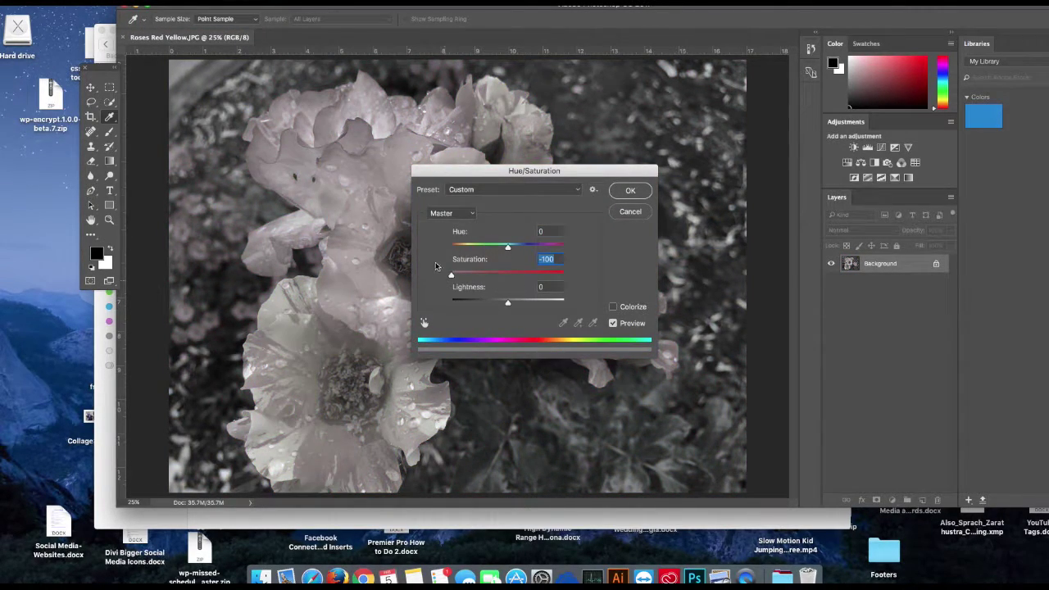
left_click_drag(460, 175, 738, 133)
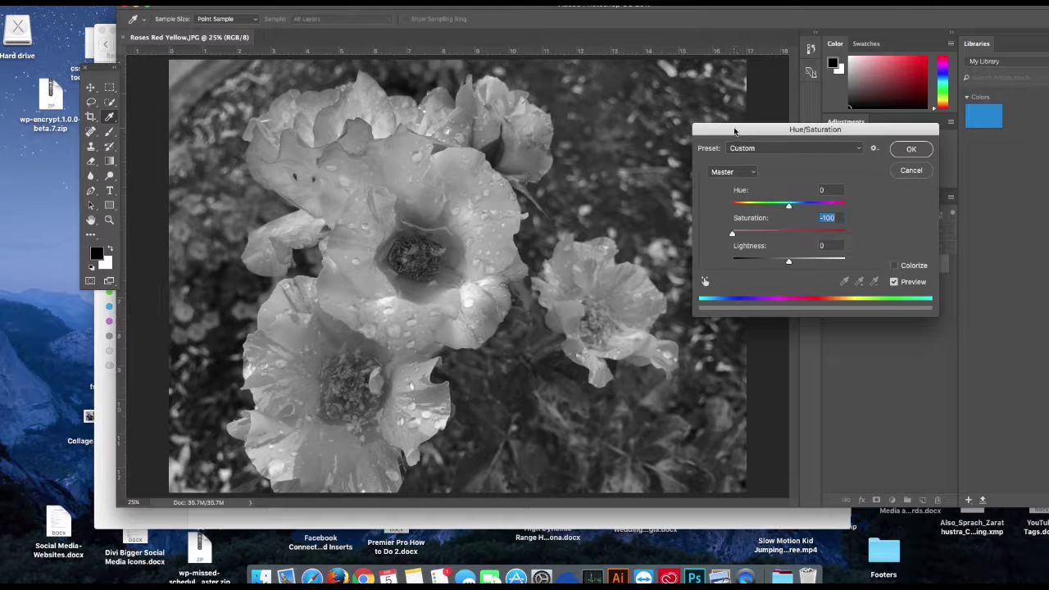
left_click_drag(732, 235, 788, 234)
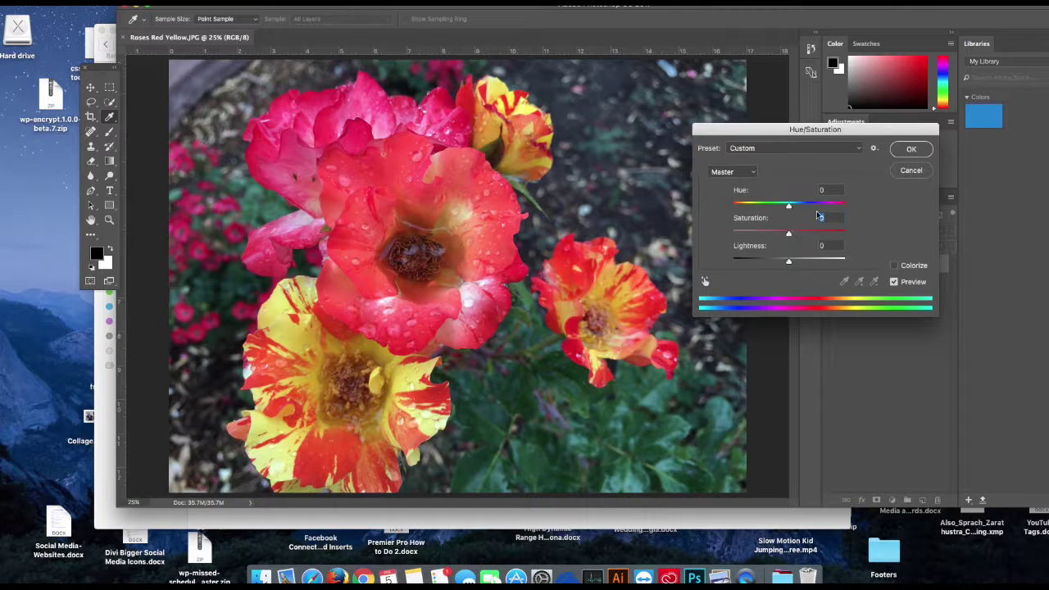
left_click(901, 150)
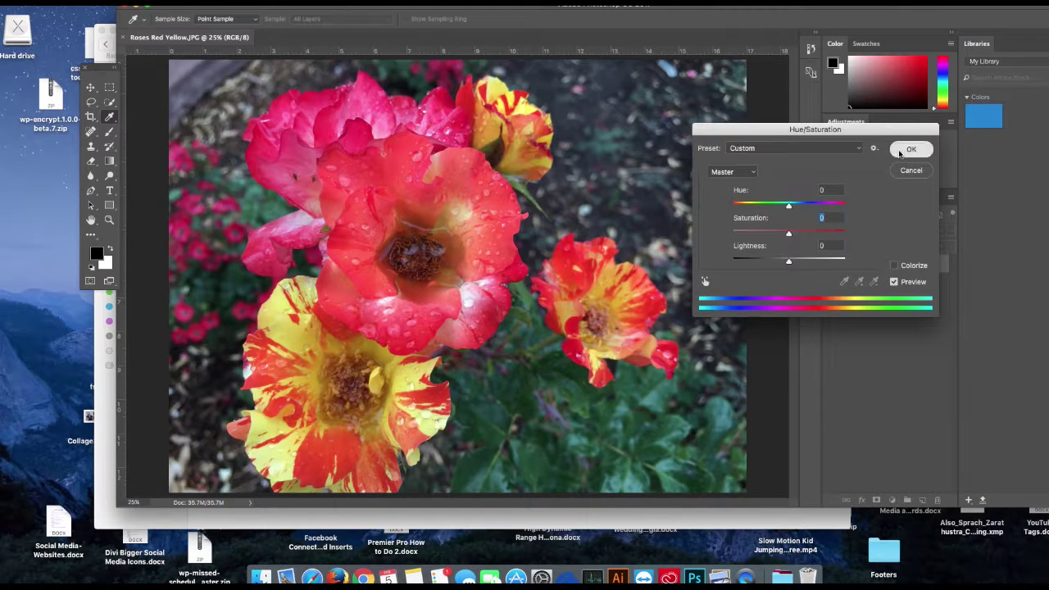
Start a Black & White adjustment on the rose photo and move its dialog clear of the flowers.
left_click(152, 1)
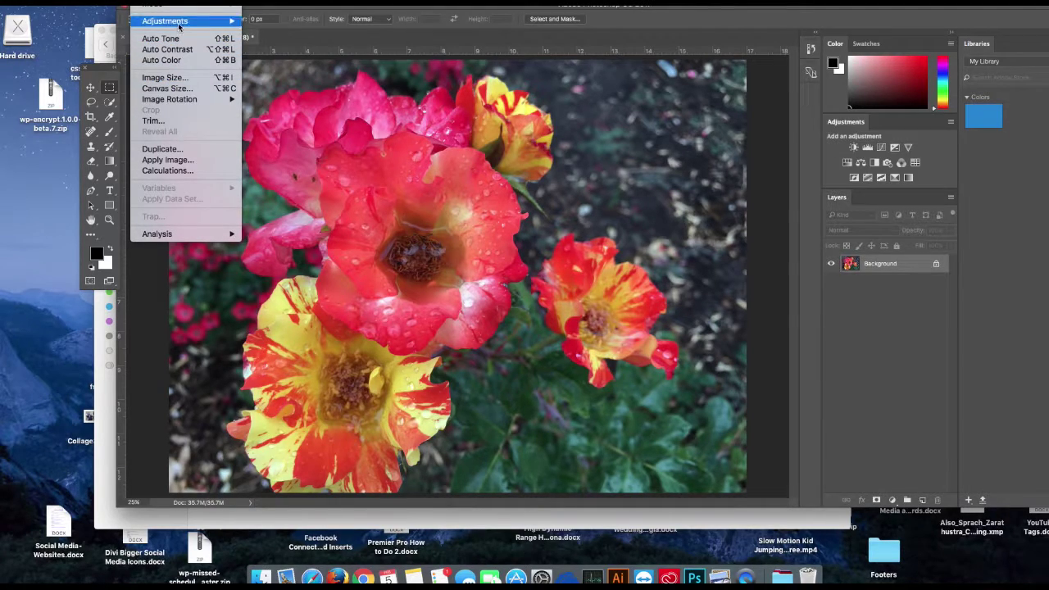
mouse_move(195, 25)
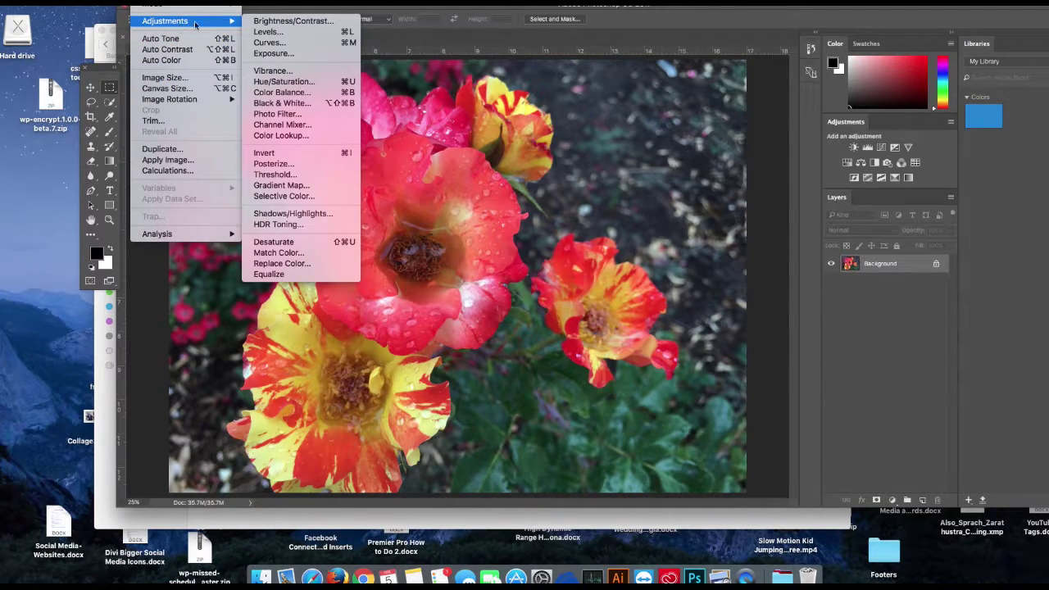
left_click(301, 103)
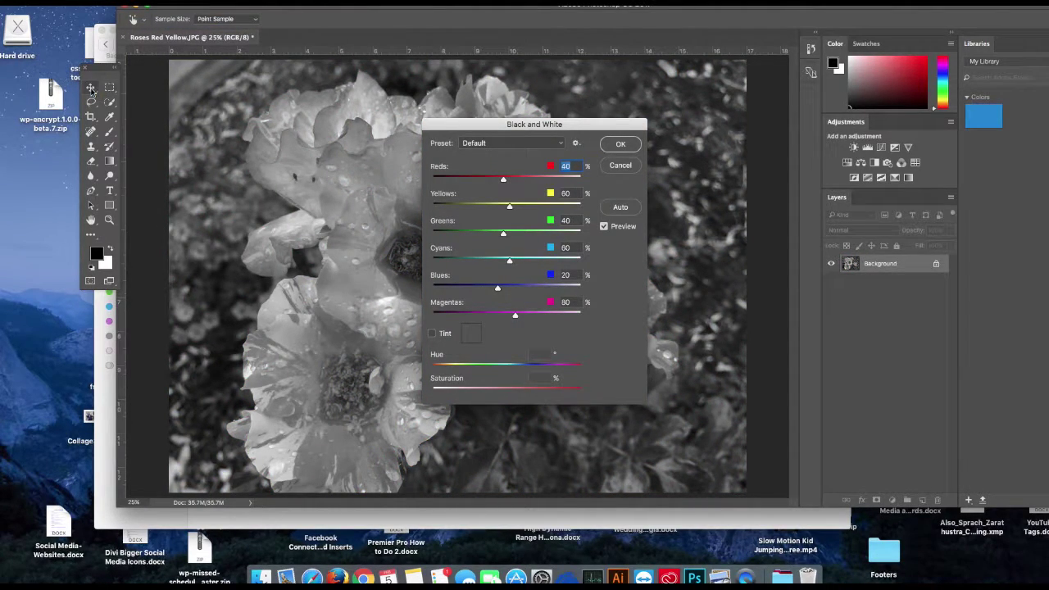
left_click_drag(590, 121, 899, 104)
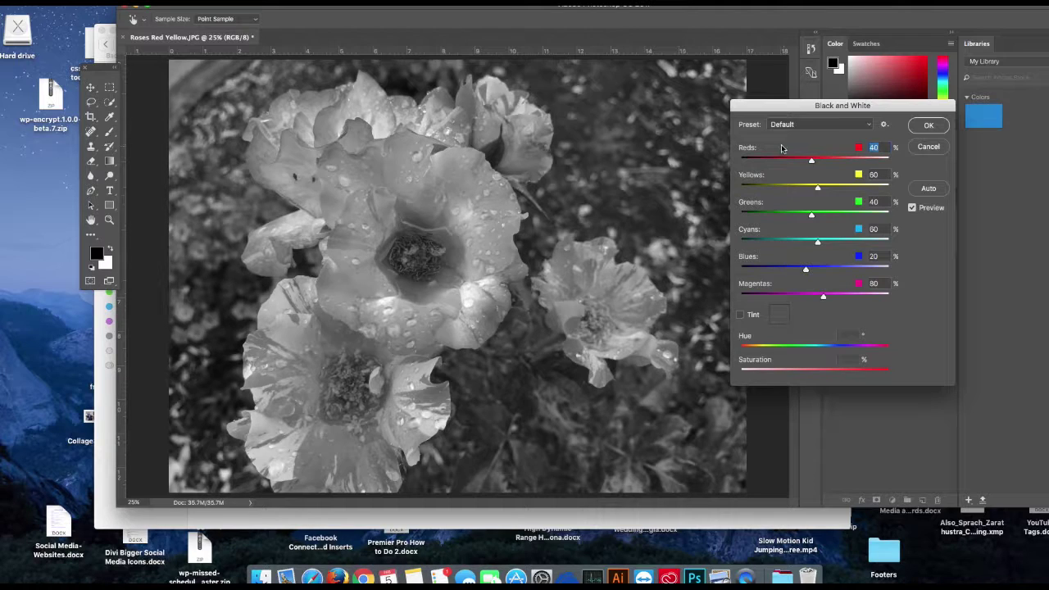
left_click_drag(773, 109, 730, 87)
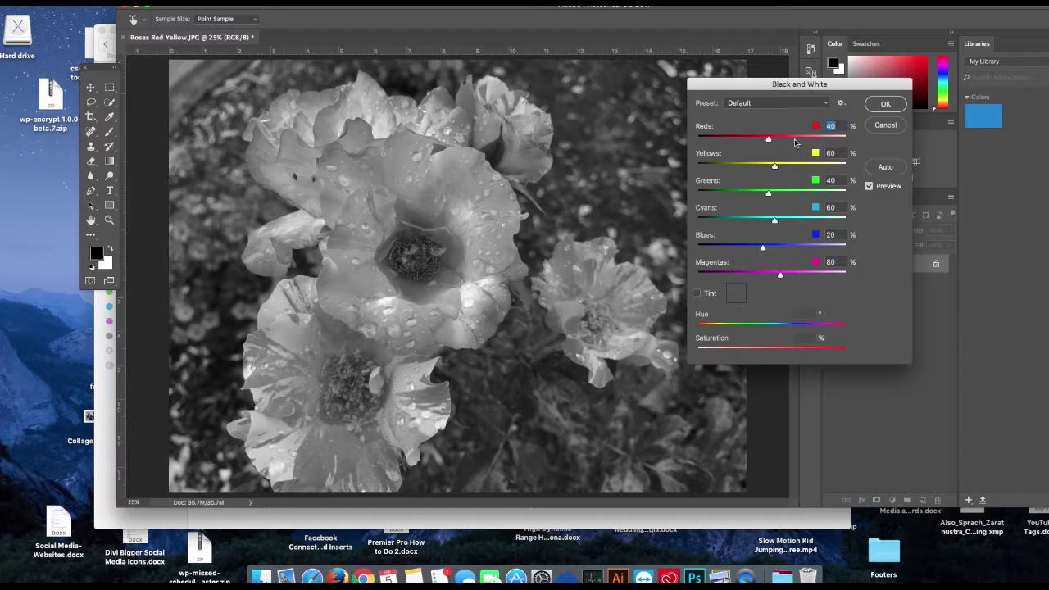
left_click_drag(727, 86, 778, 92)
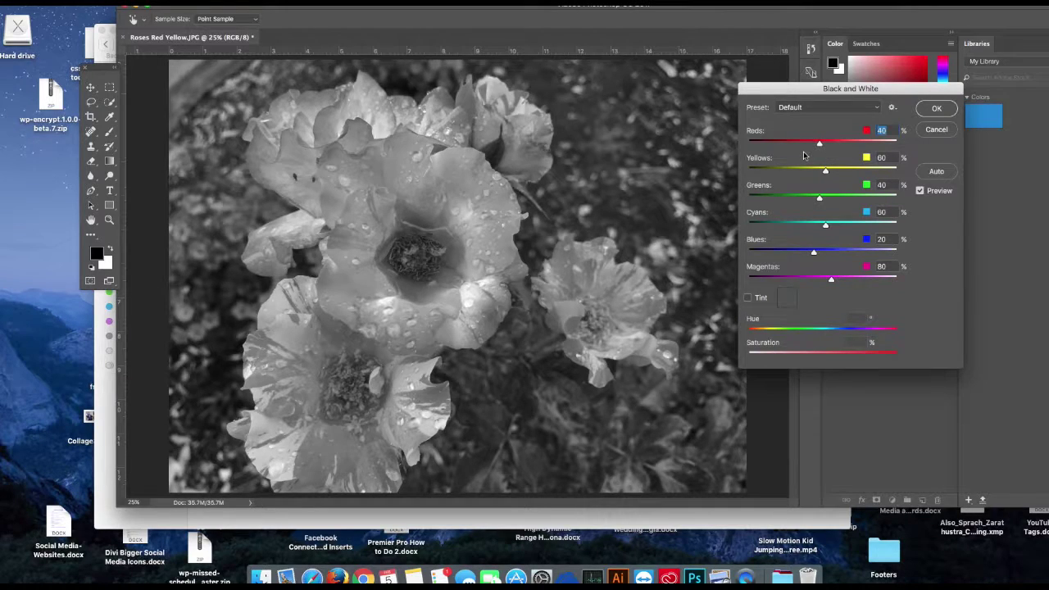
Try a custom black-and-white mix with Reds 74, Yellows 62, Greens 30, Cyans 7, Blues 110 and Magentas 17.
mouse_move(820, 145)
left_mouse_down()
mouse_move(780, 146)
mouse_move(838, 145)
mouse_move(829, 147)
left_mouse_up()
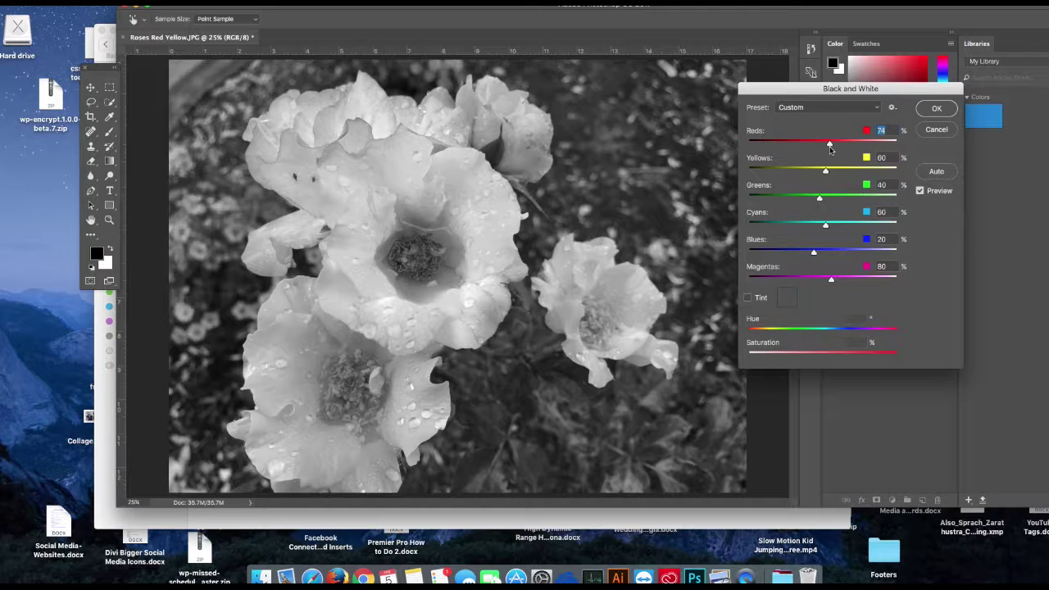
mouse_move(826, 172)
left_mouse_down()
mouse_move(789, 176)
mouse_move(828, 176)
left_mouse_up()
left_click_drag(820, 199, 787, 282)
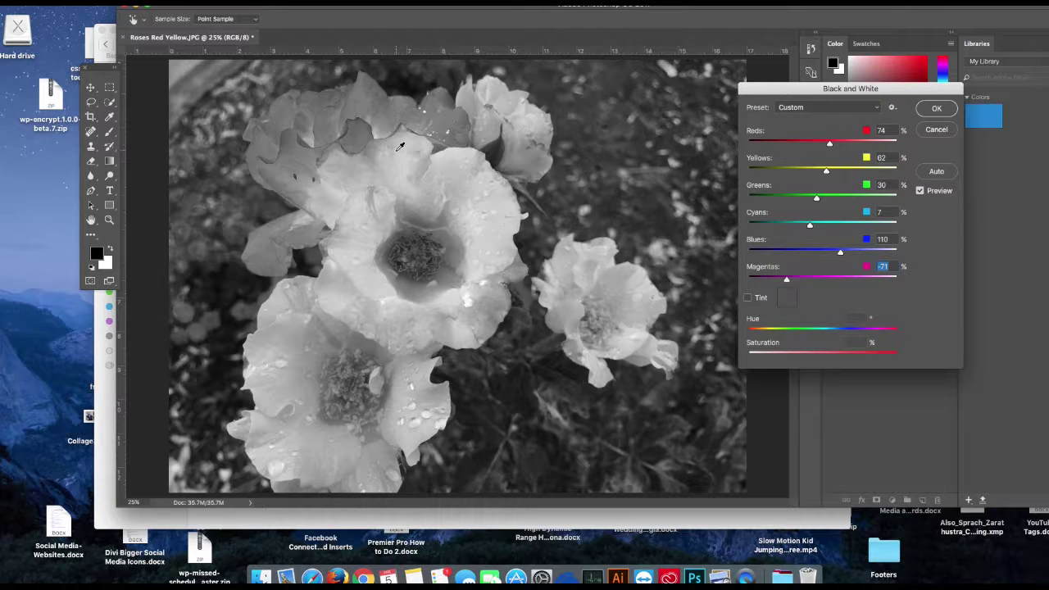
left_click_drag(786, 280, 813, 281)
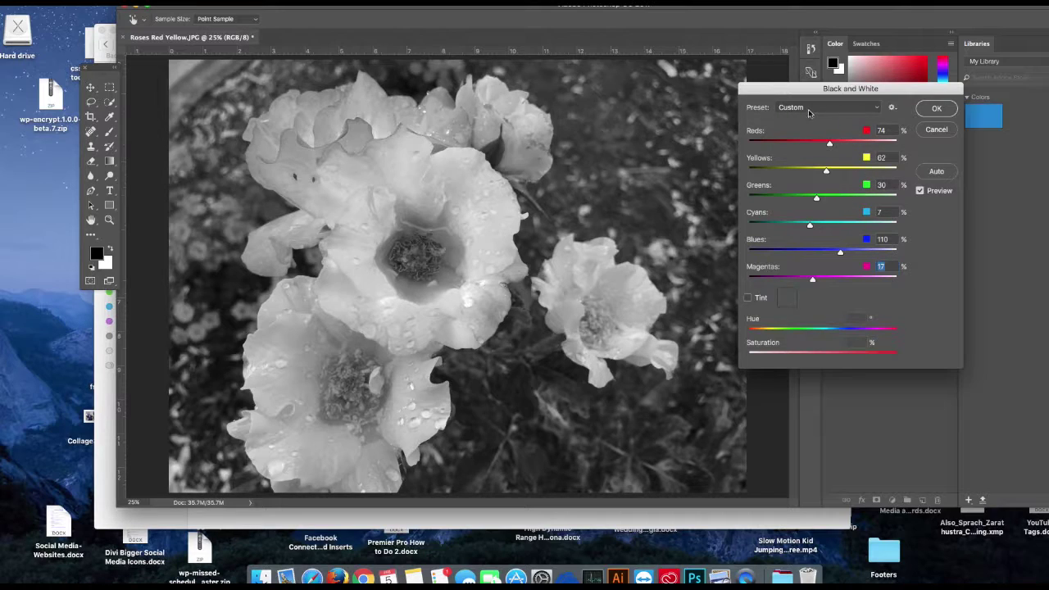
Preview the Blue Filter and Darker presets for the black-and-white conversion.
left_click(881, 110)
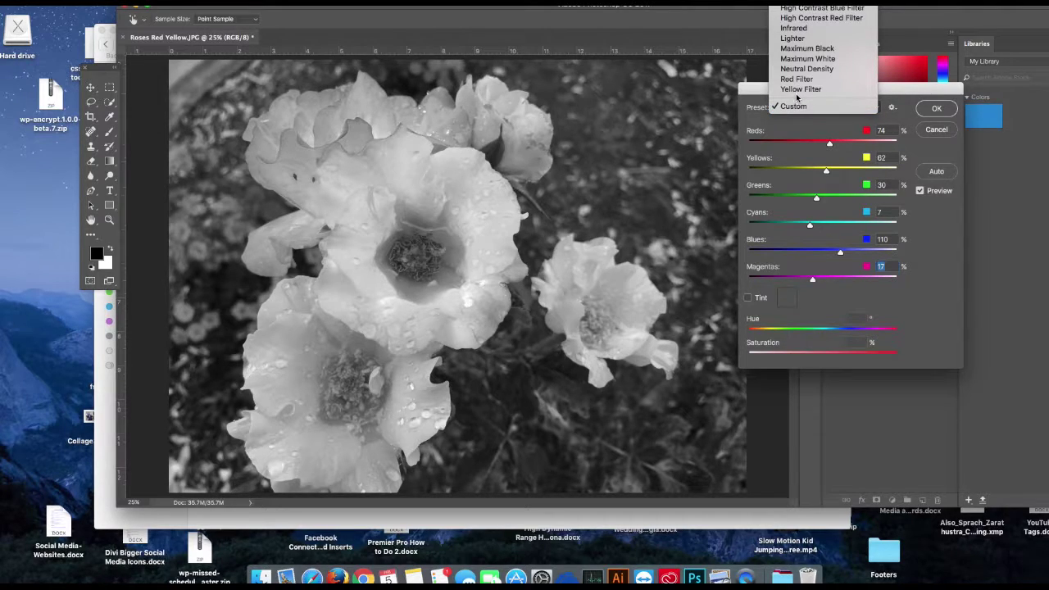
scroll(796, 96, "up", 2)
scroll(801, 97, "up", 2)
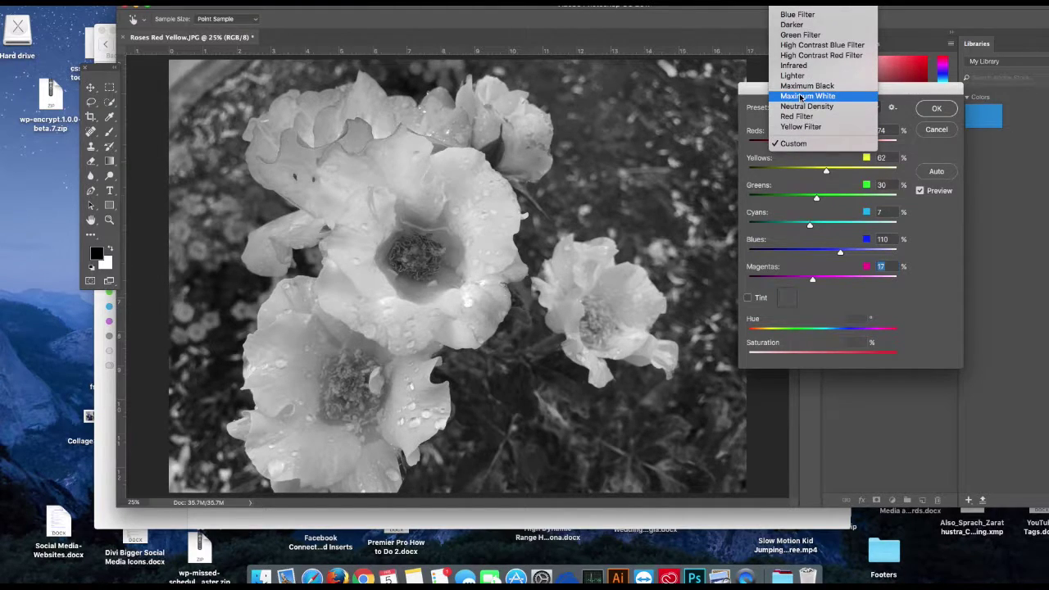
left_click(792, 14)
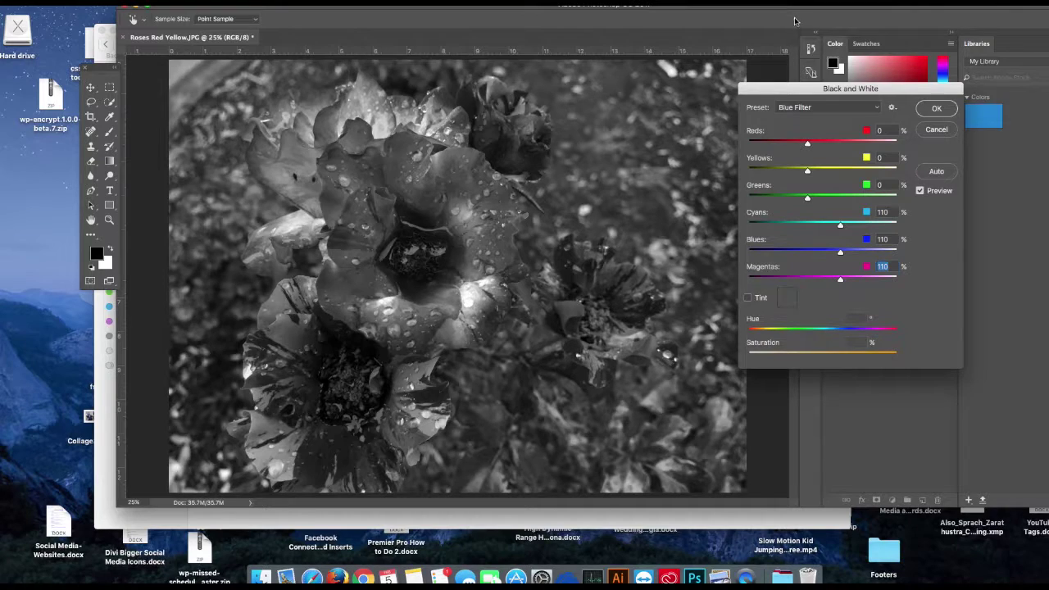
left_click(878, 110)
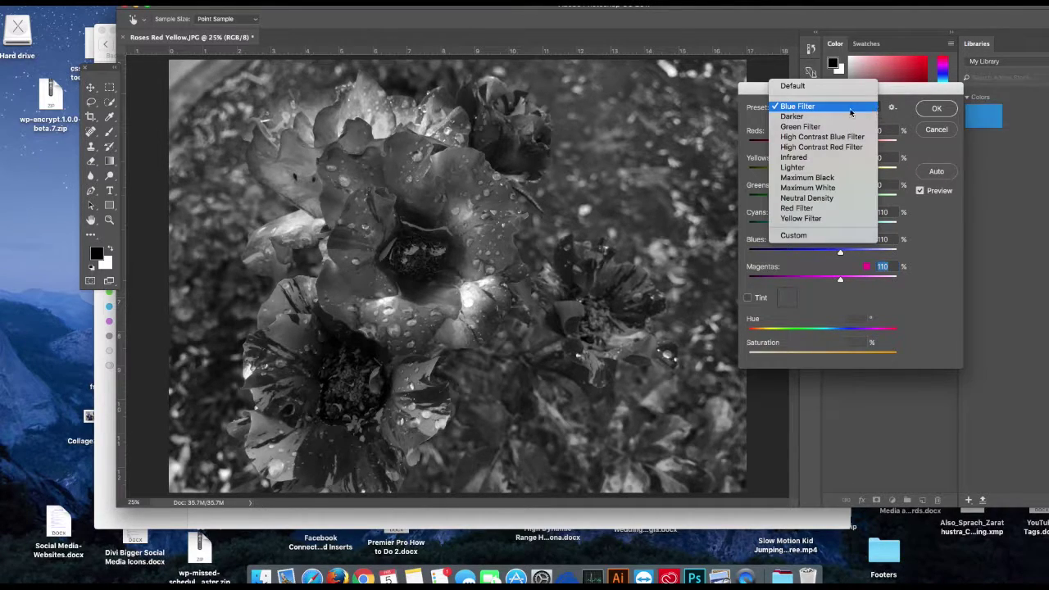
left_click(813, 122)
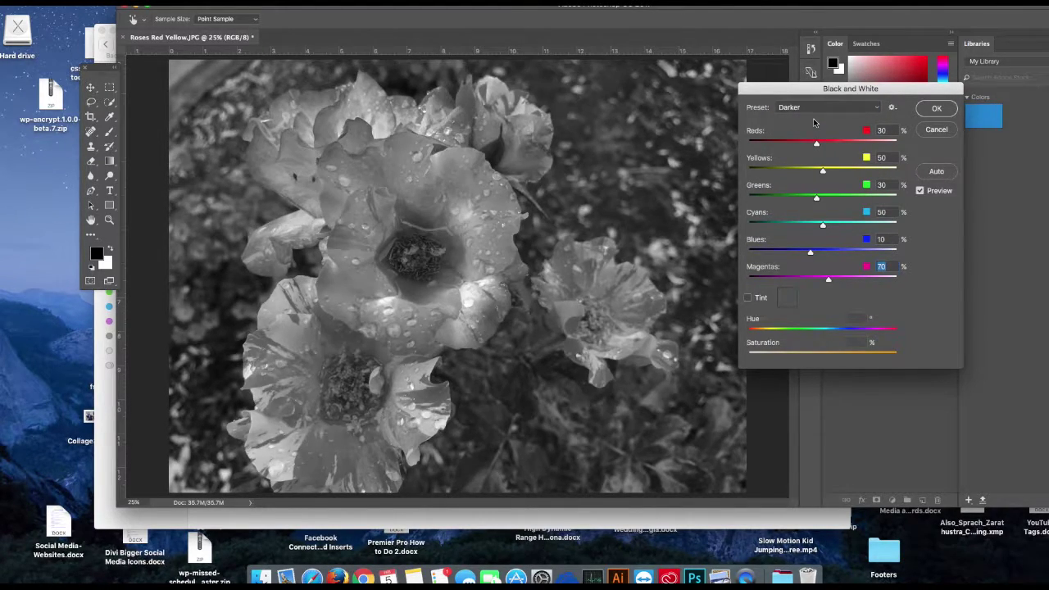
Preview the Infrared, High Contrast Red Filter and High Contrast Blue Filter presets on the photo.
left_click(877, 111)
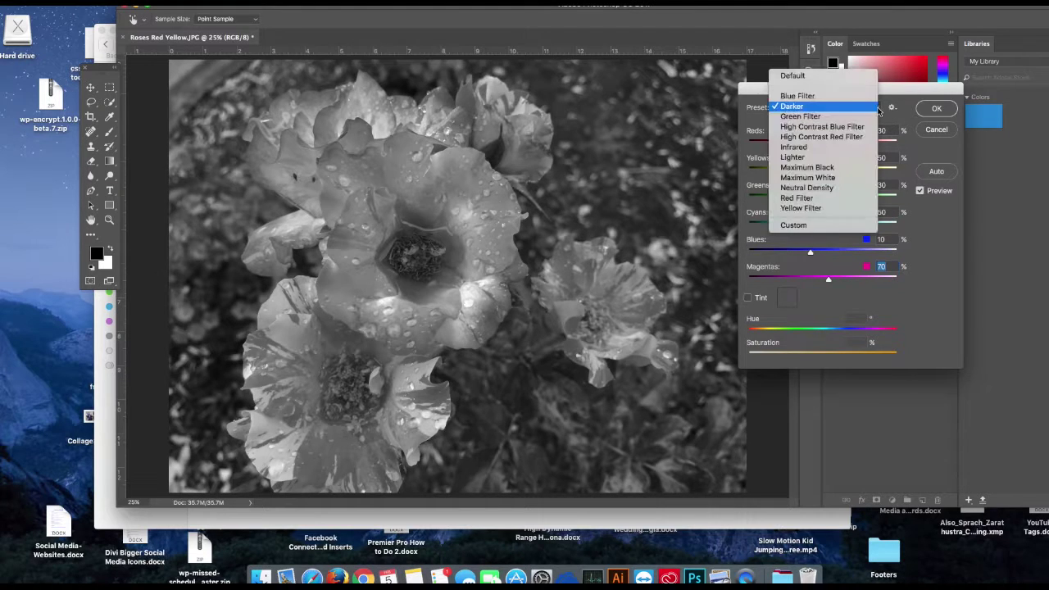
left_click(791, 146)
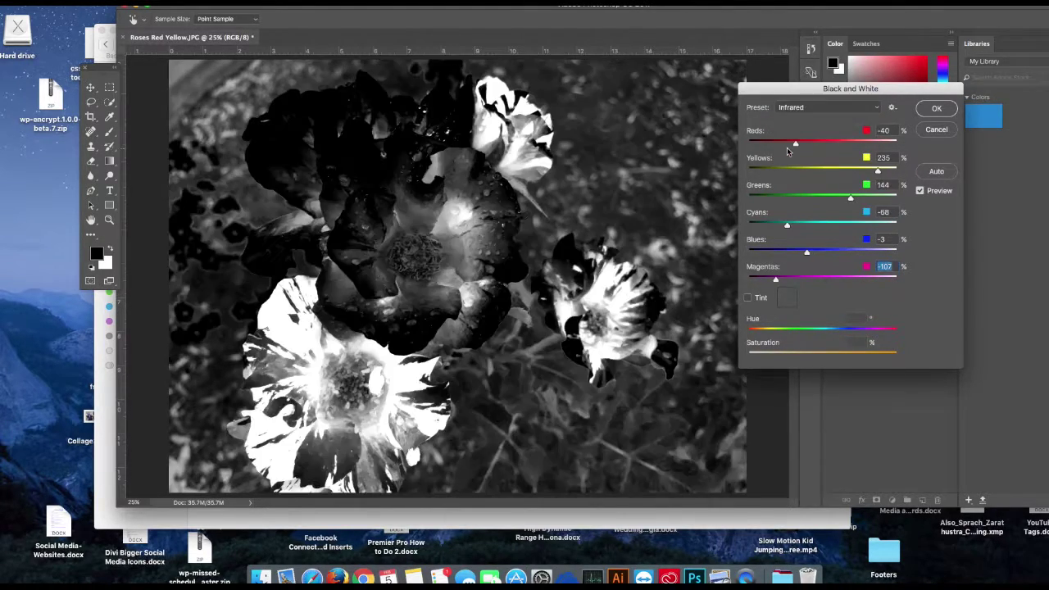
left_click(877, 109)
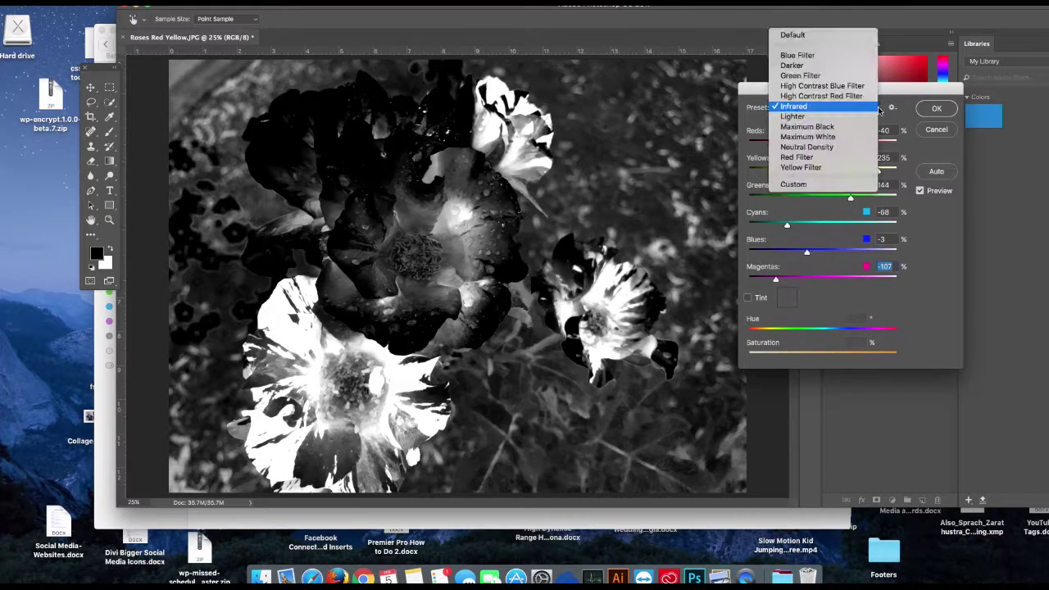
left_click(789, 97)
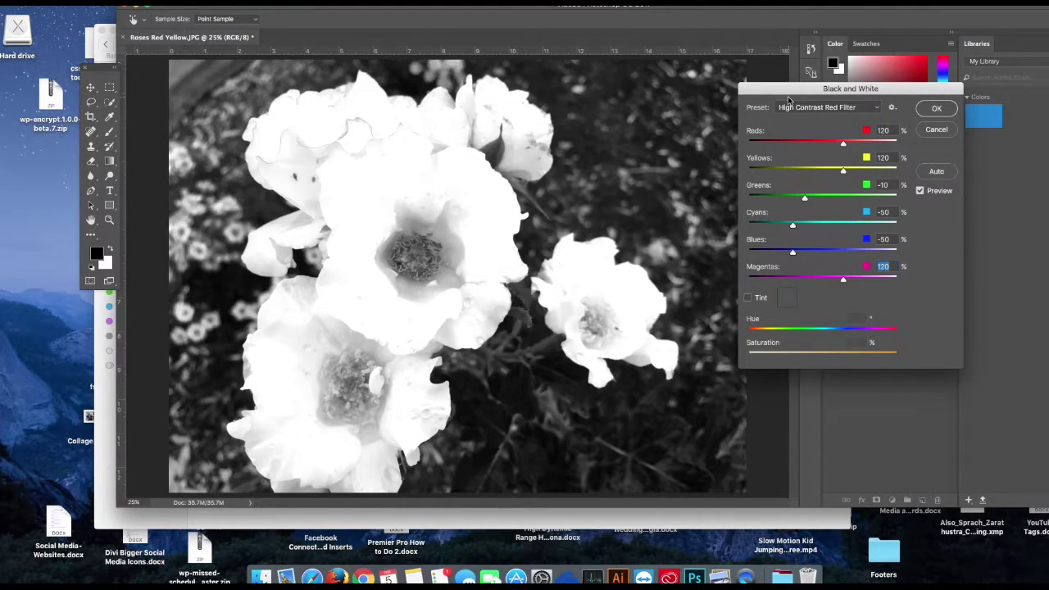
left_click(879, 111)
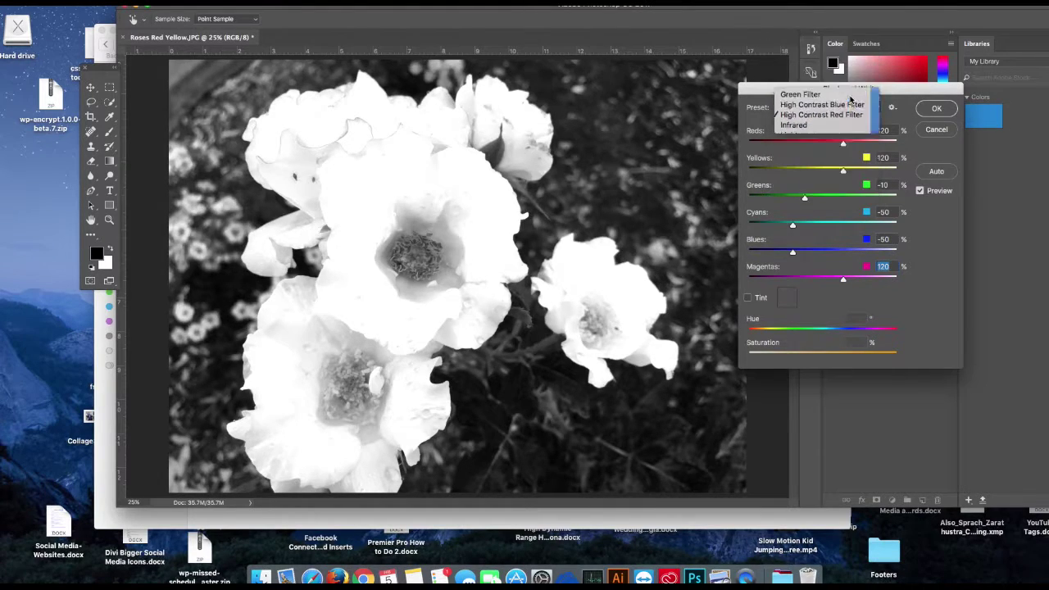
left_click(852, 97)
Preview the Red Filter and Yellow Filter presets for the black-and-white conversion.
left_click(874, 109)
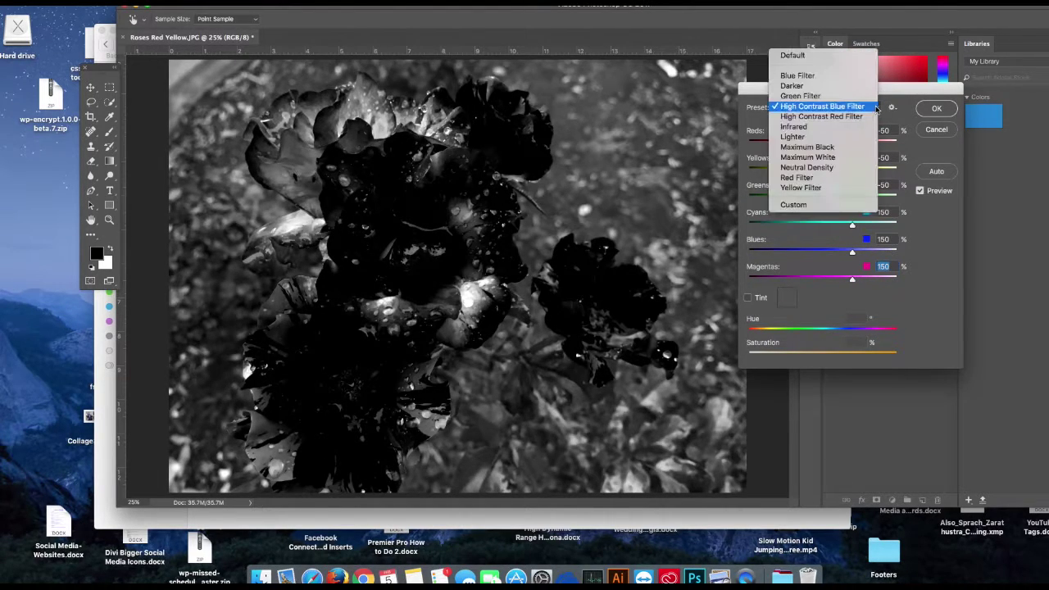
left_click(793, 179)
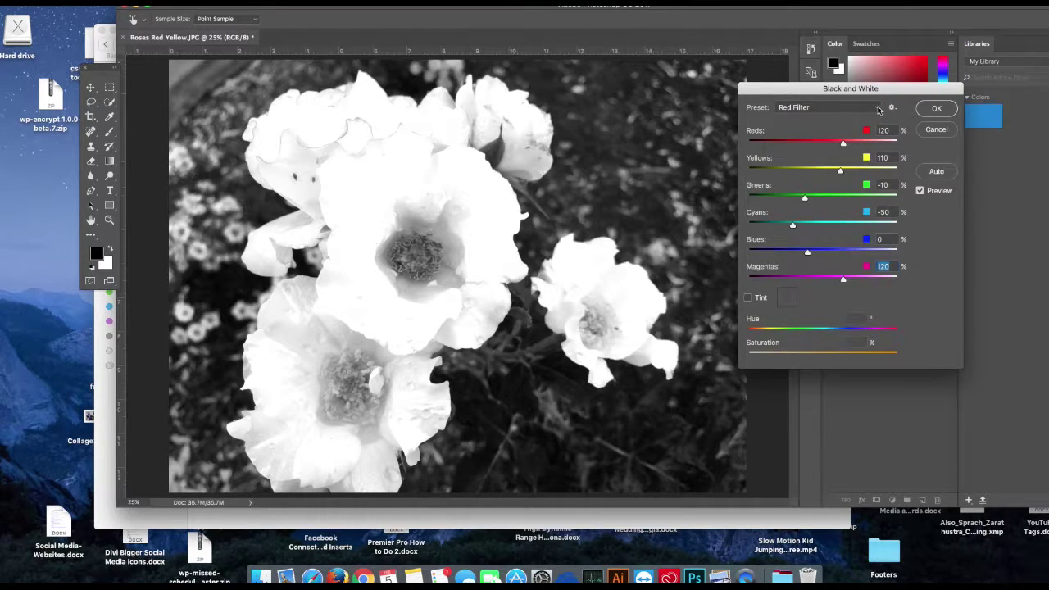
left_click(880, 112)
left_click(810, 120)
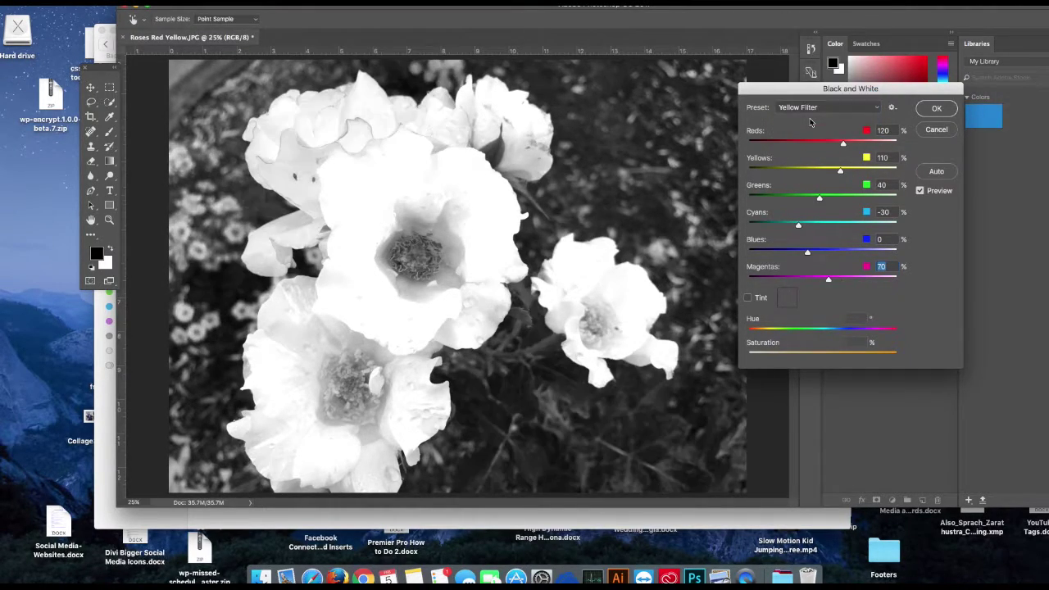
Base the conversion on the Maximum Black preset, set Reds to 72, Yellows to 32 and Greens to 163, and apply it.
left_click(879, 106)
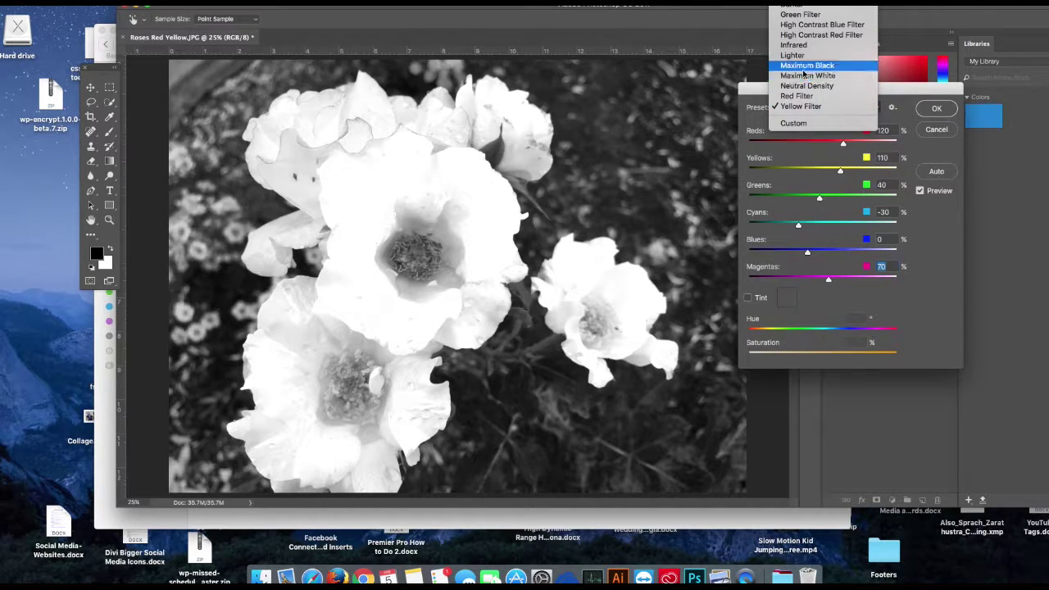
left_click(804, 67)
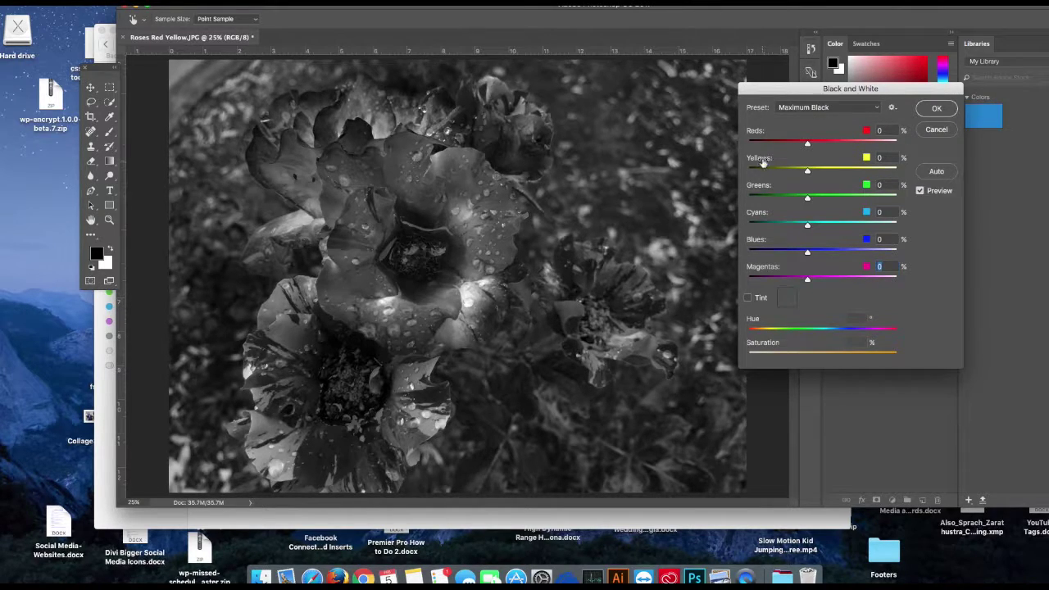
left_click_drag(808, 144, 855, 200)
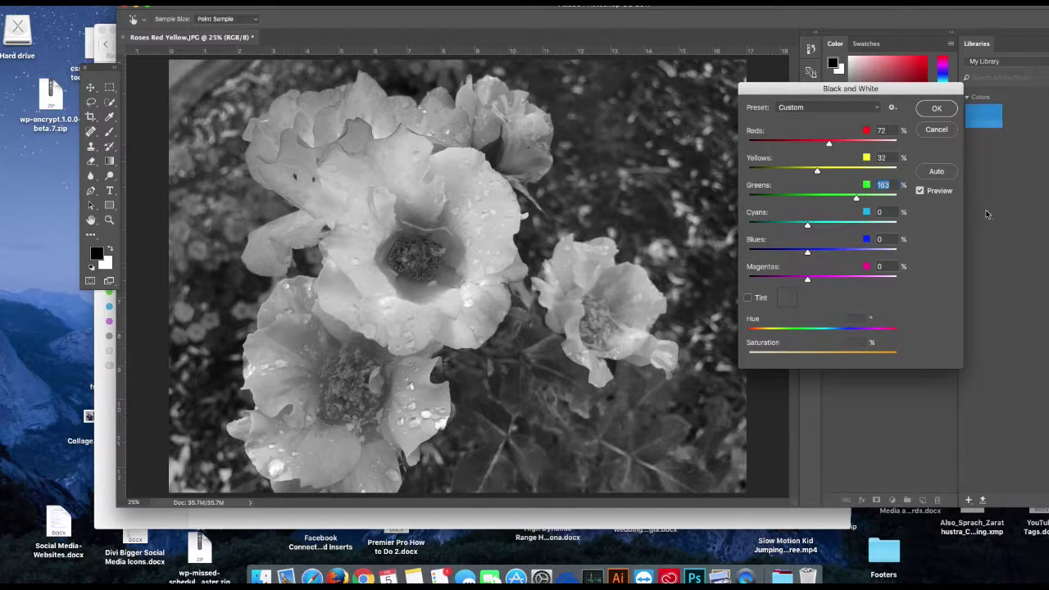
left_click(934, 109)
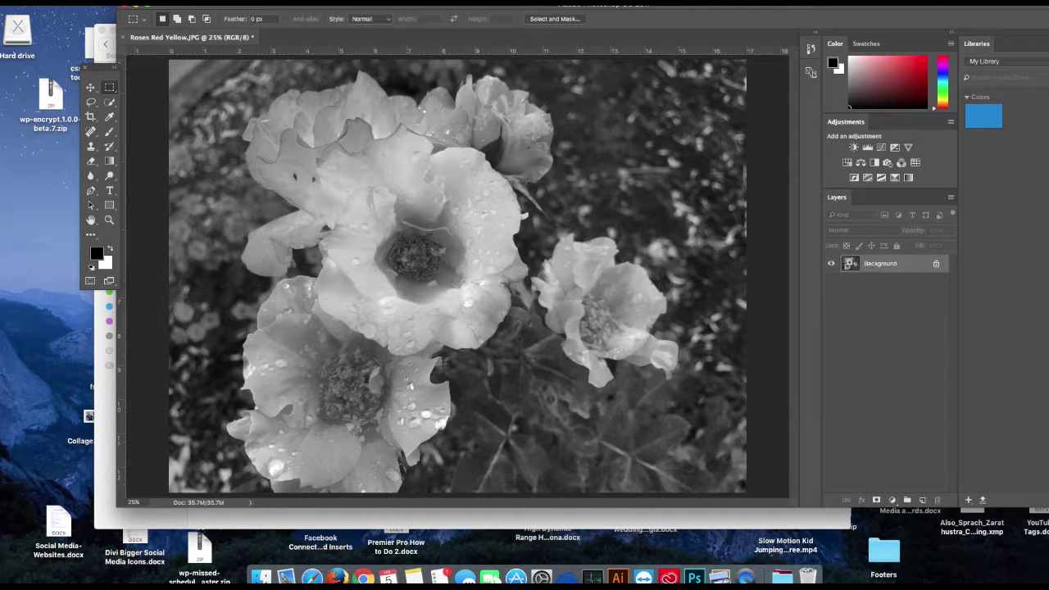
Adjust the black-and-white photo with Brightness/Contrast, setting Brightness to 8 and Contrast to 31.
left_click(151, 1)
mouse_move(162, 24)
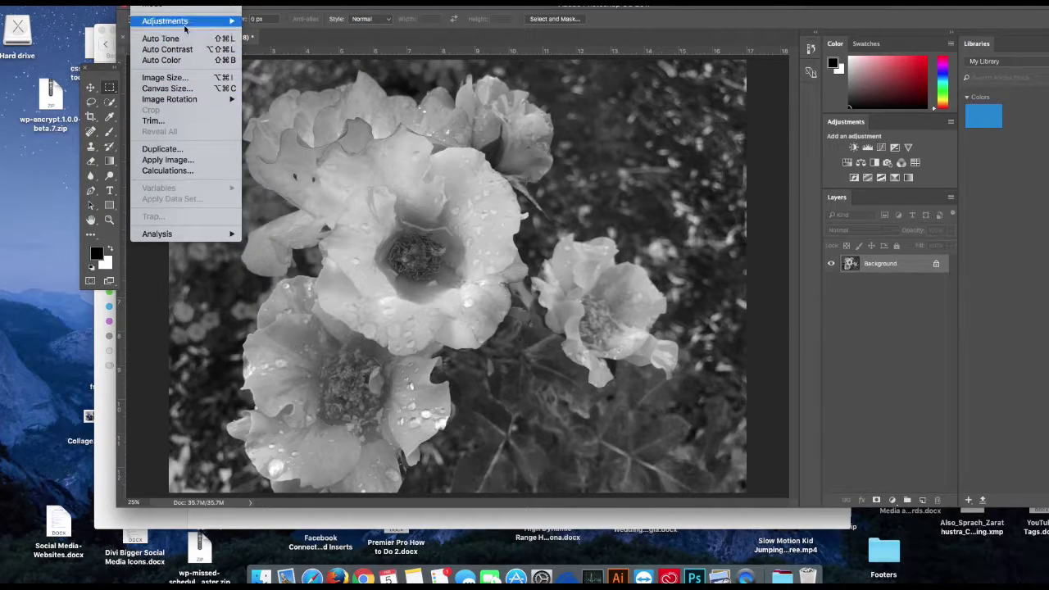
mouse_move(195, 22)
left_click(267, 24)
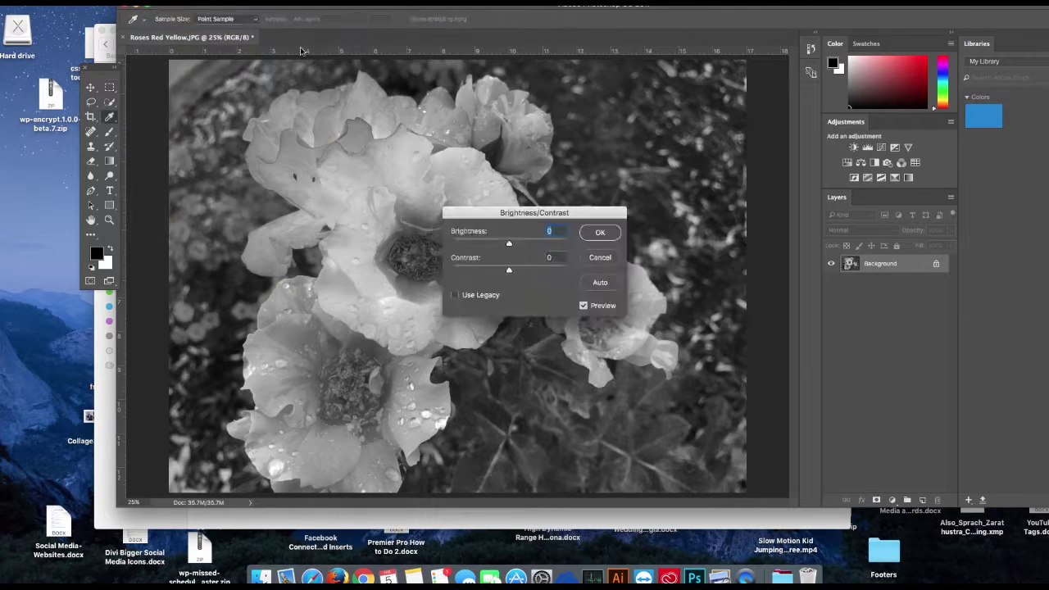
left_click_drag(583, 212, 704, 135)
left_click_drag(630, 172, 647, 197)
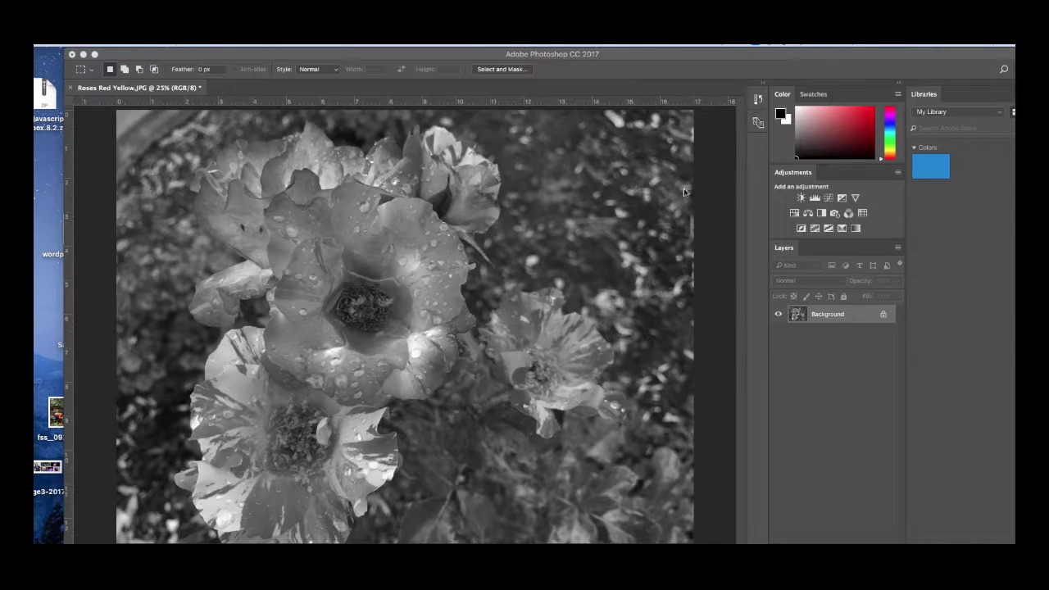
Save the black-and-white photo under the new name Roses Red Yellow B.jpg as a Baseline ("Standard") JPEG at Maximum quality 12.
left_click(60, 45)
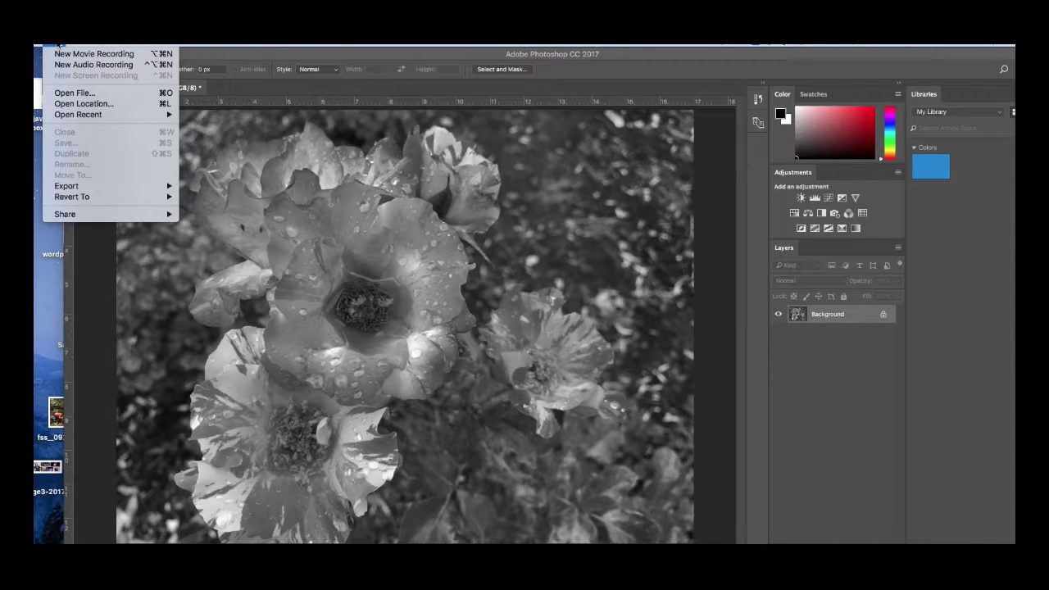
left_click(48, 46)
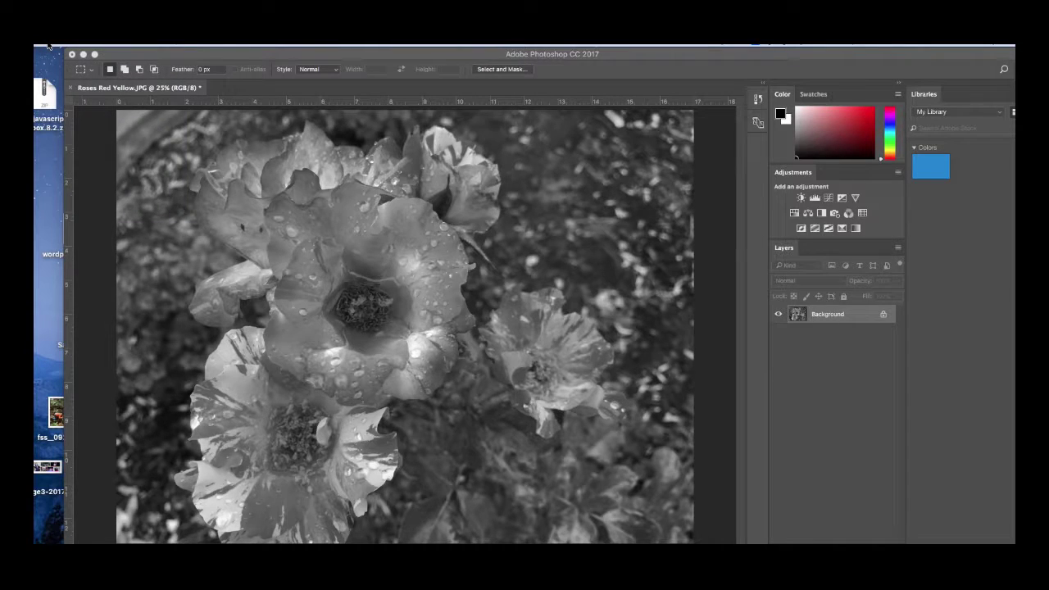
left_click(125, 58)
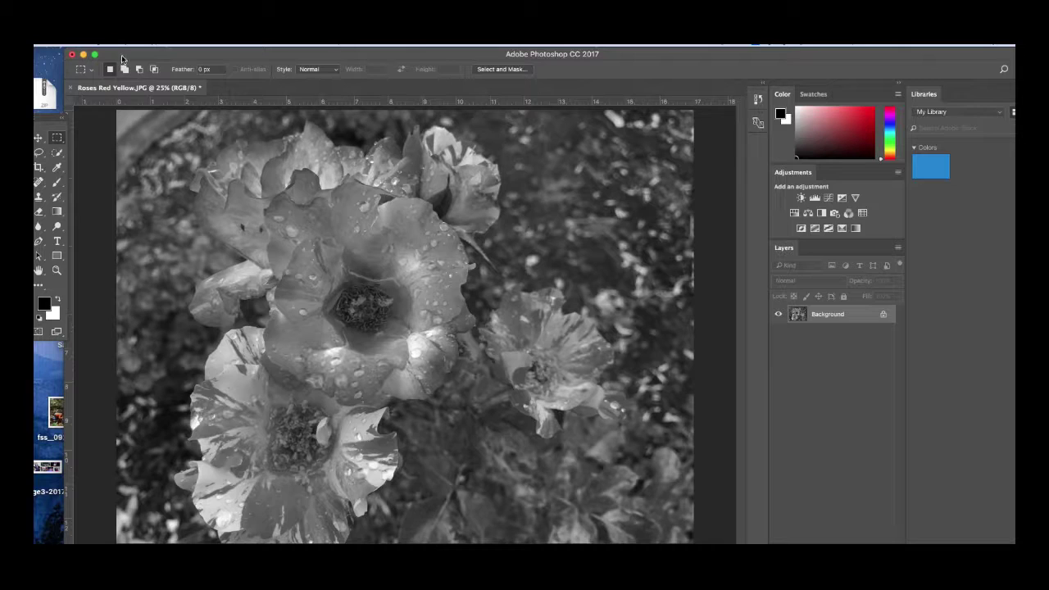
left_click(37, 46)
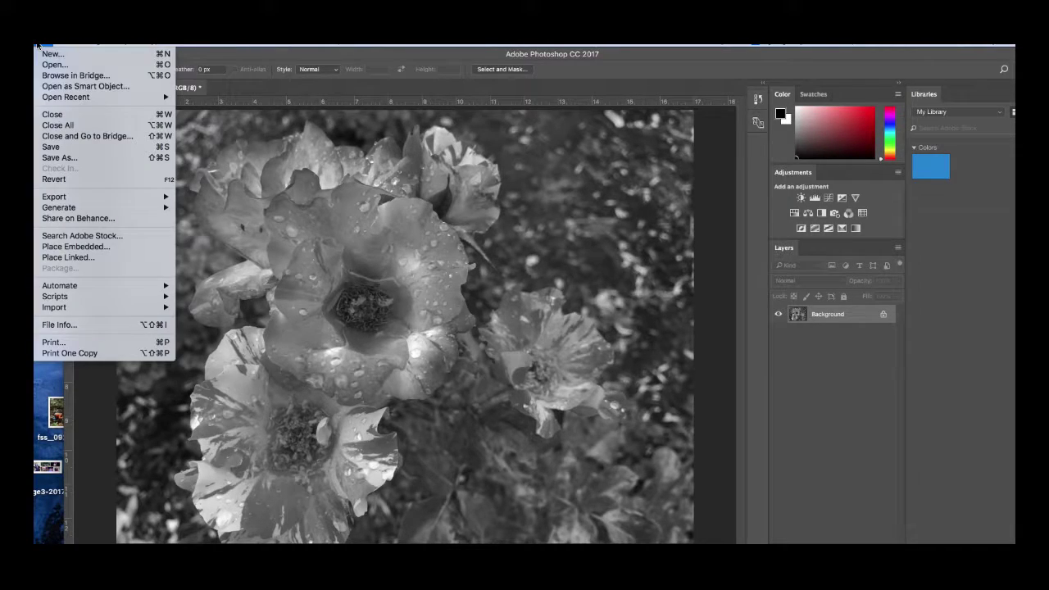
left_click(68, 158)
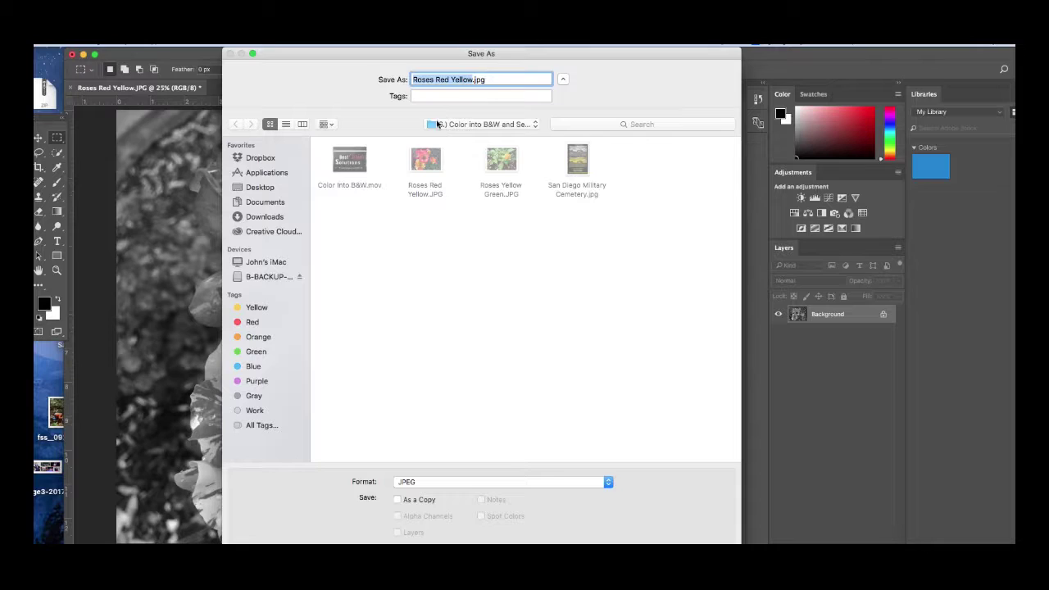
left_click(473, 79)
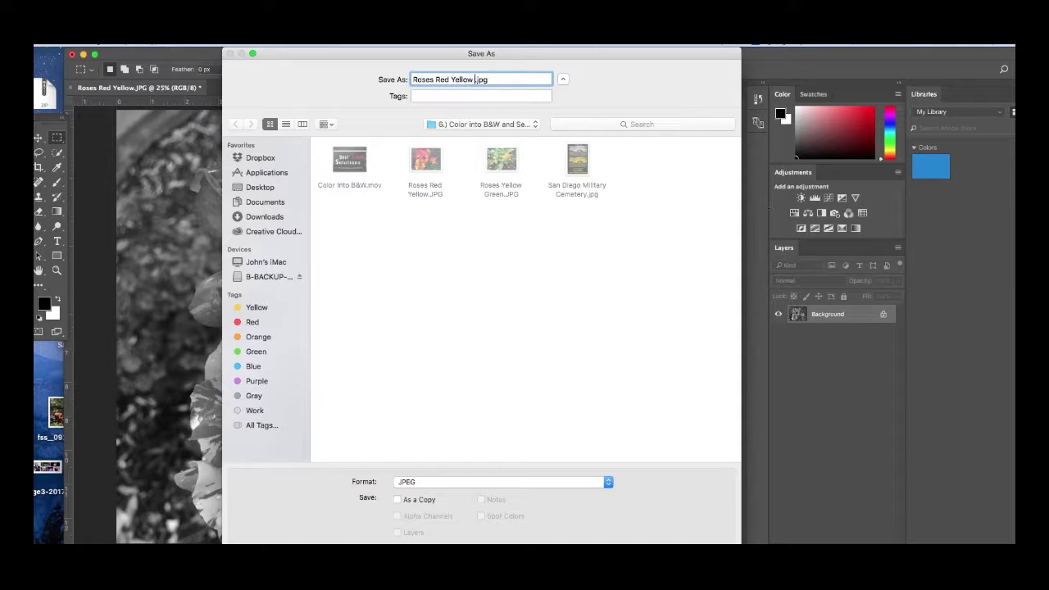
type("B")
key("Return")
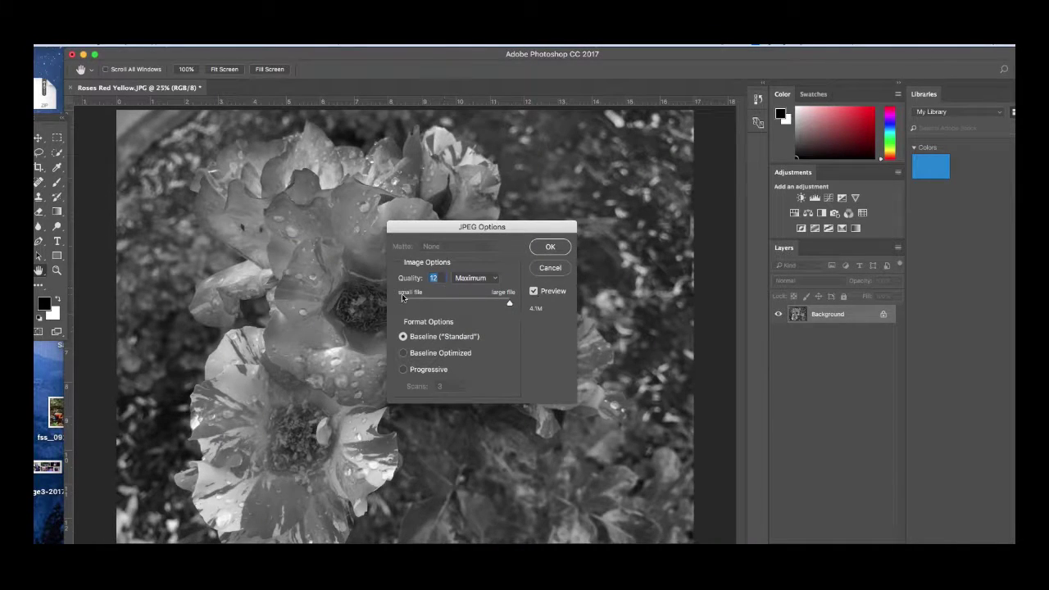
left_click(550, 247)
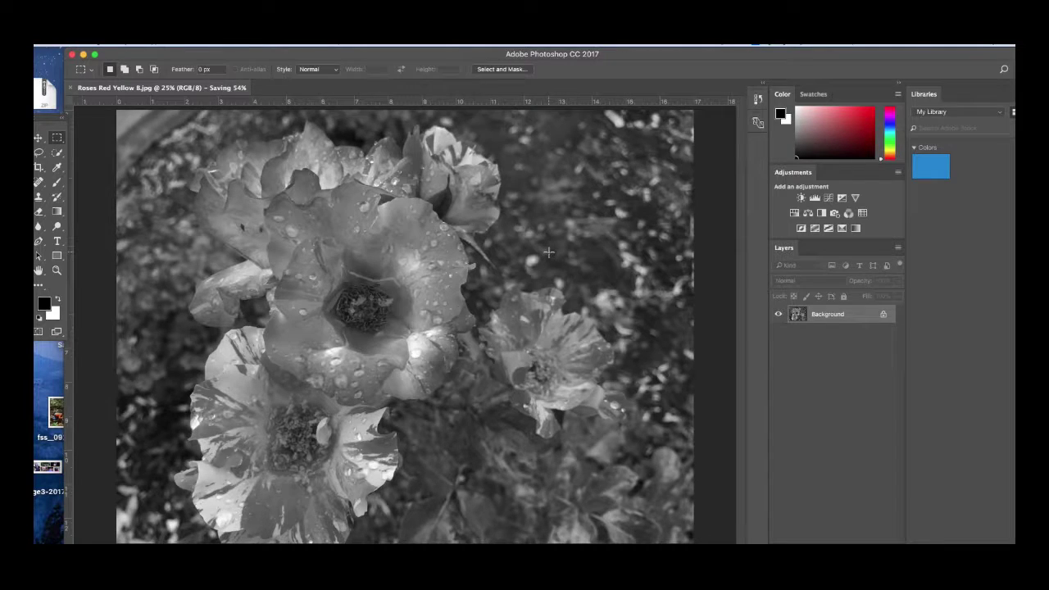
Switch to Finder and open Roses Red Yellow.JPG and Roses Red Yellow B.jpg side by side to compare color and black-and-white versions.
key("super+Tab")
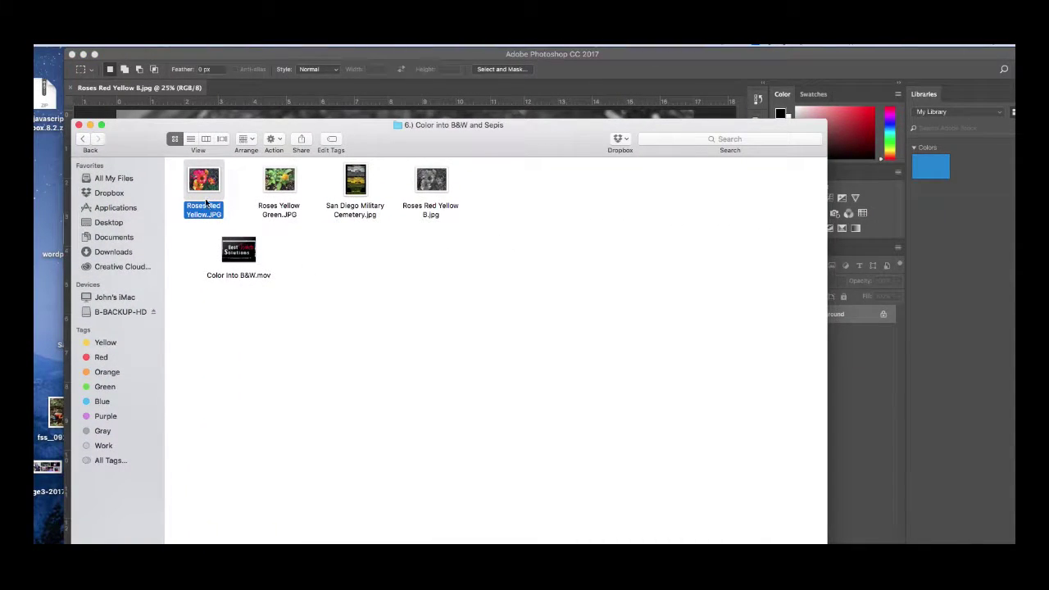
double_click(204, 185)
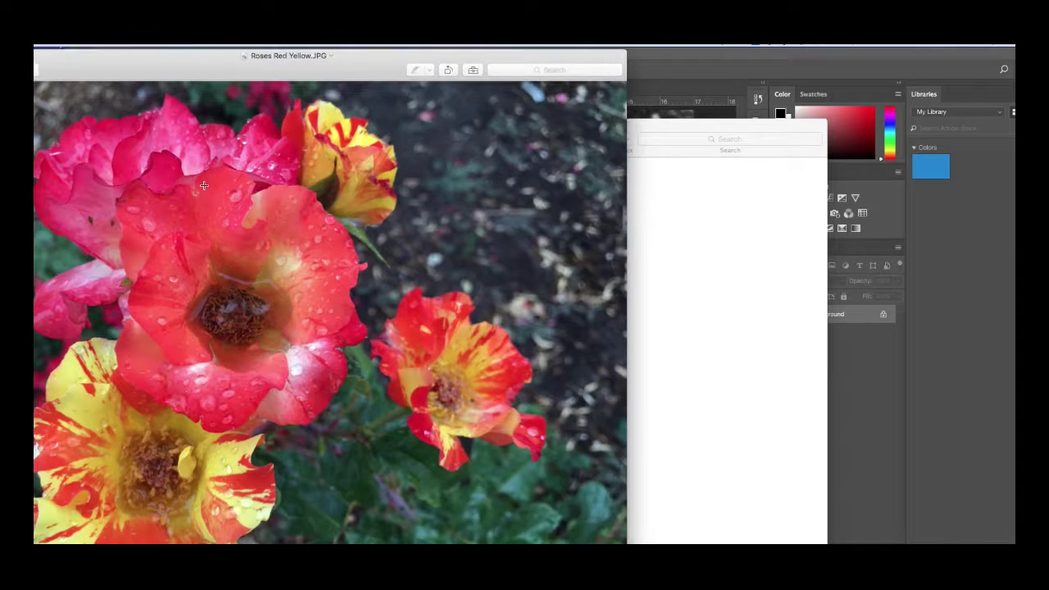
left_click_drag(408, 66, 831, 104)
left_click(382, 127)
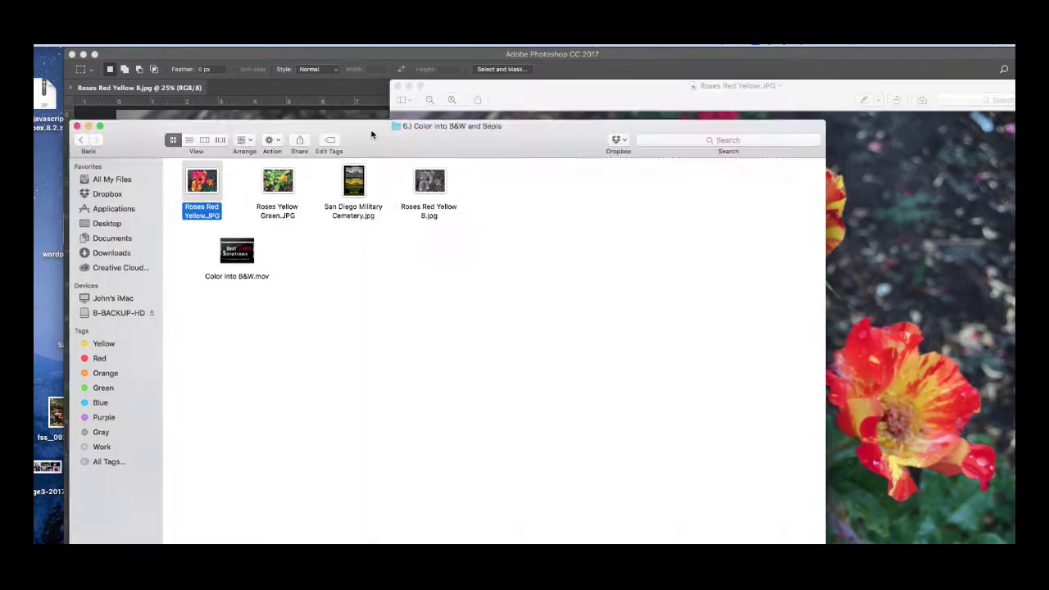
left_click_drag(383, 127, 292, 139)
double_click(337, 188)
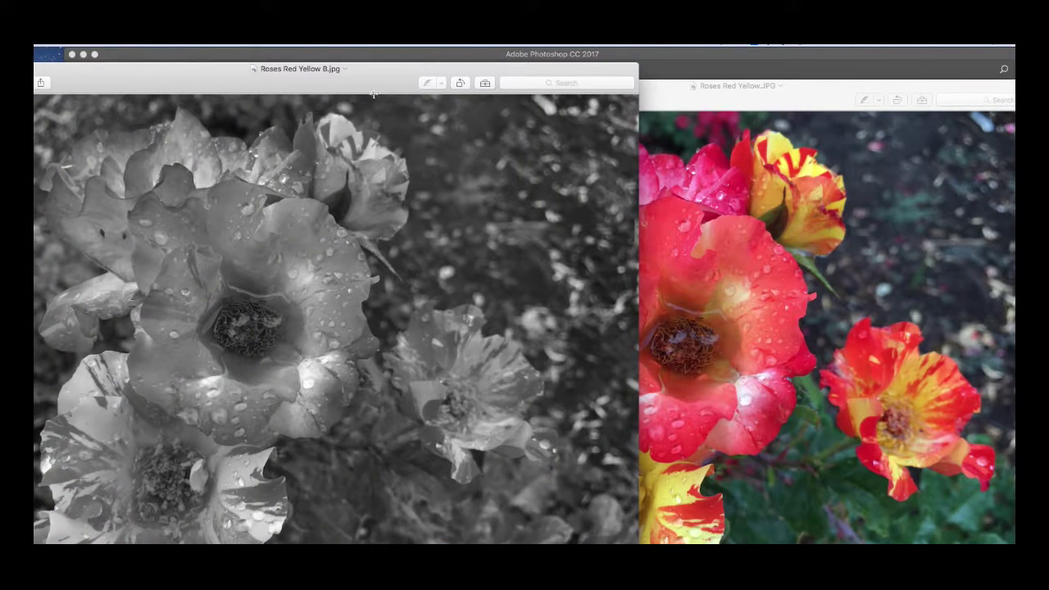
left_click_drag(373, 95, 480, 99)
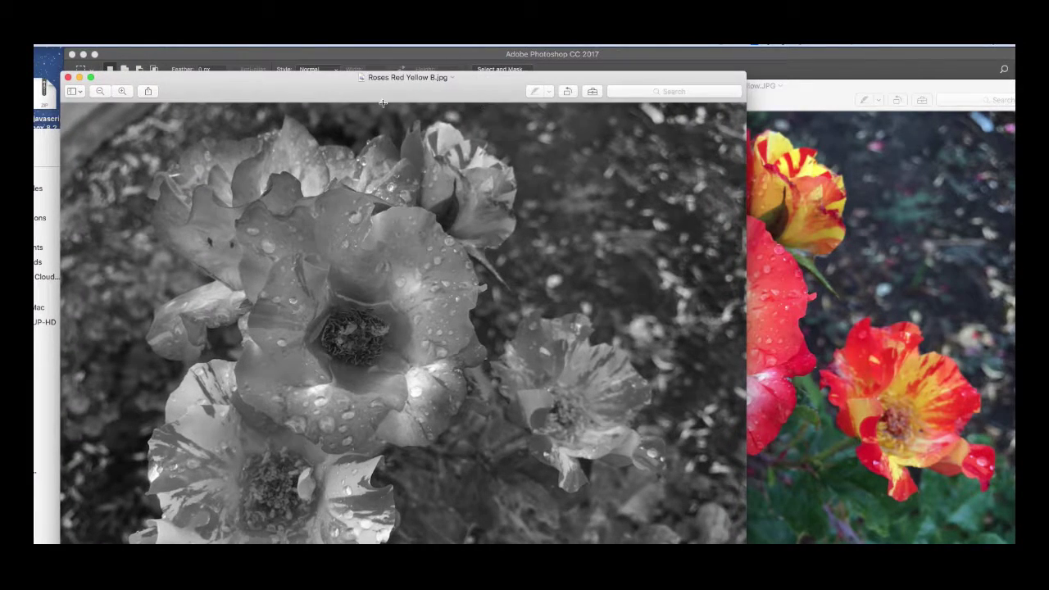
Close the previews of both rose images and move the Finder window aside.
left_click(67, 78)
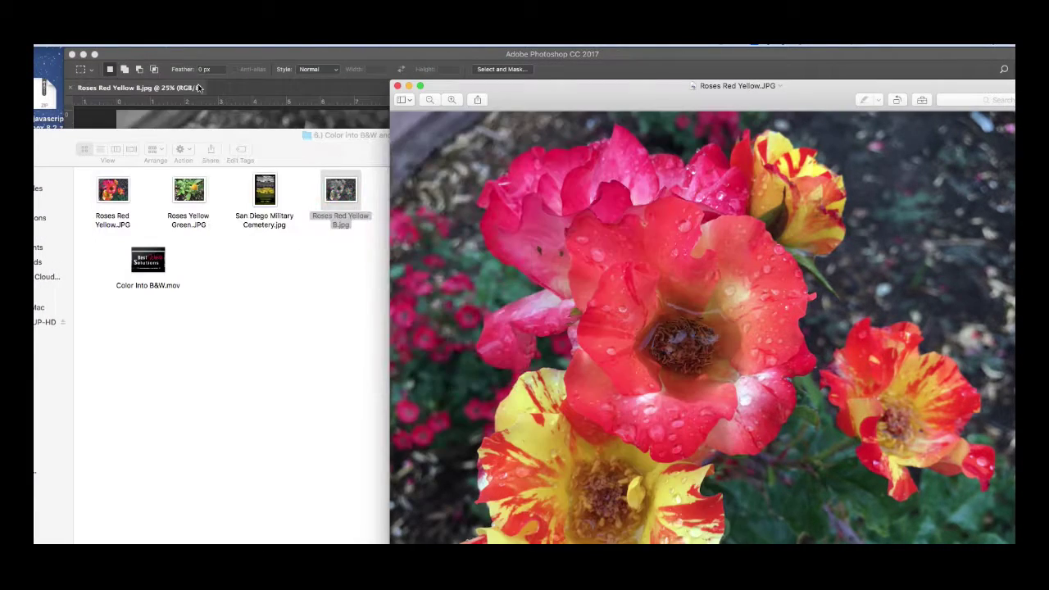
left_click(397, 88)
left_click_drag(412, 150, 554, 149)
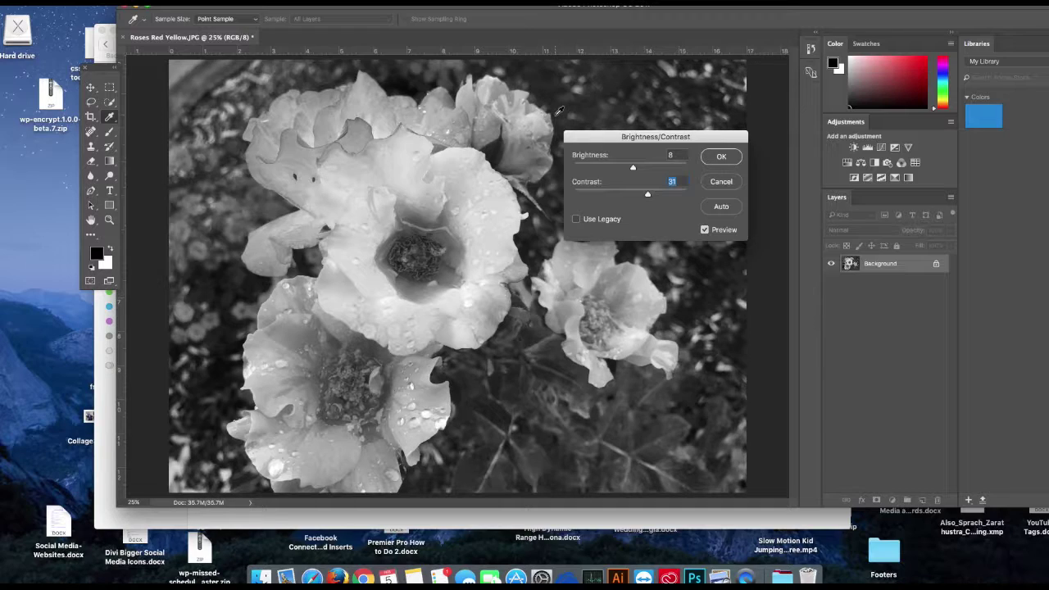
Apply the Brightness/Contrast adjustment to the black-and-white photo.
left_click(720, 157)
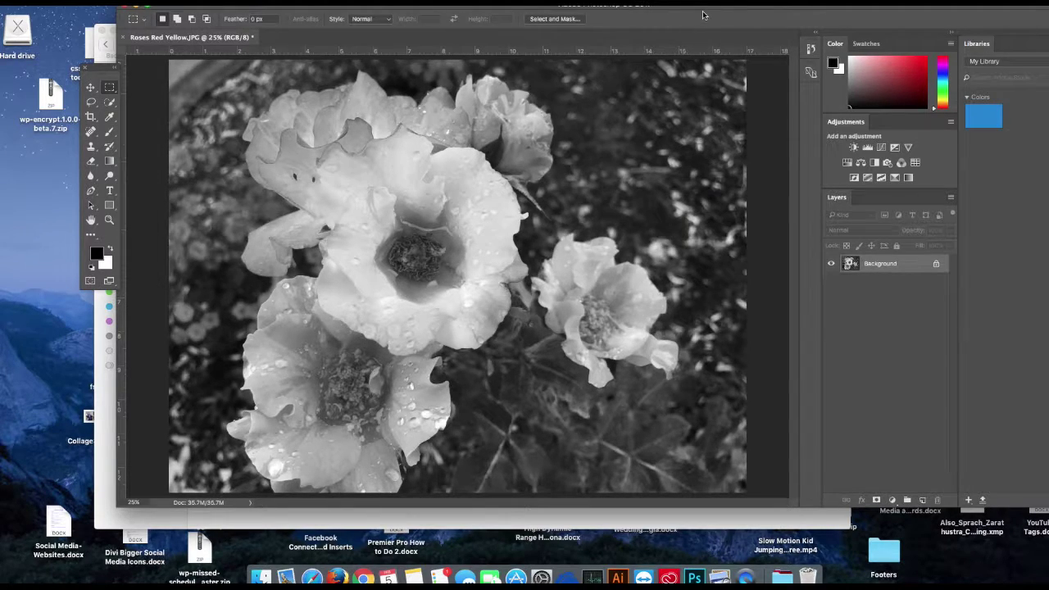